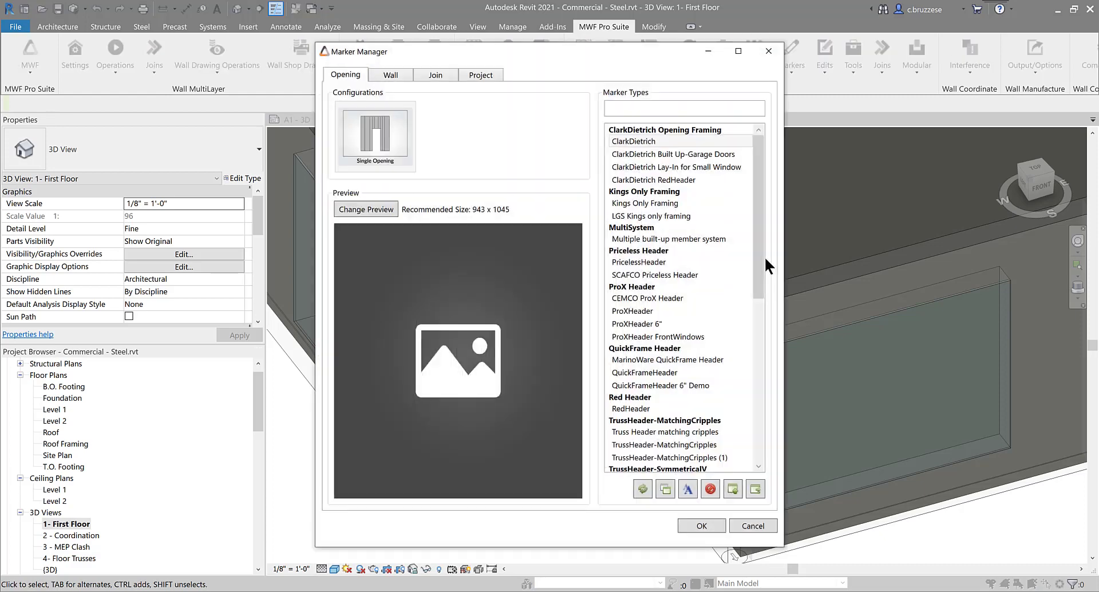
Step: Examine the bearing beam configuration of the Default void framing type among the opening markers
{"action": "left_click_drag", "start_coordinate": [619, 49], "coordinate": [837, 47]}
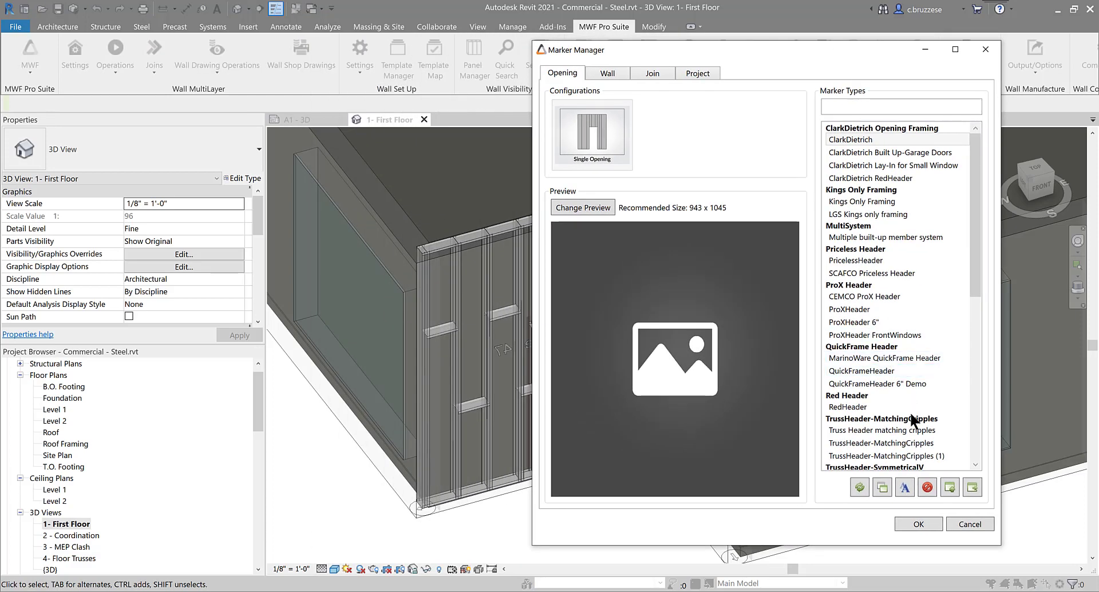
{"action": "scroll", "coordinate": [912, 421], "scroll_direction": "down", "scroll_amount": 9}
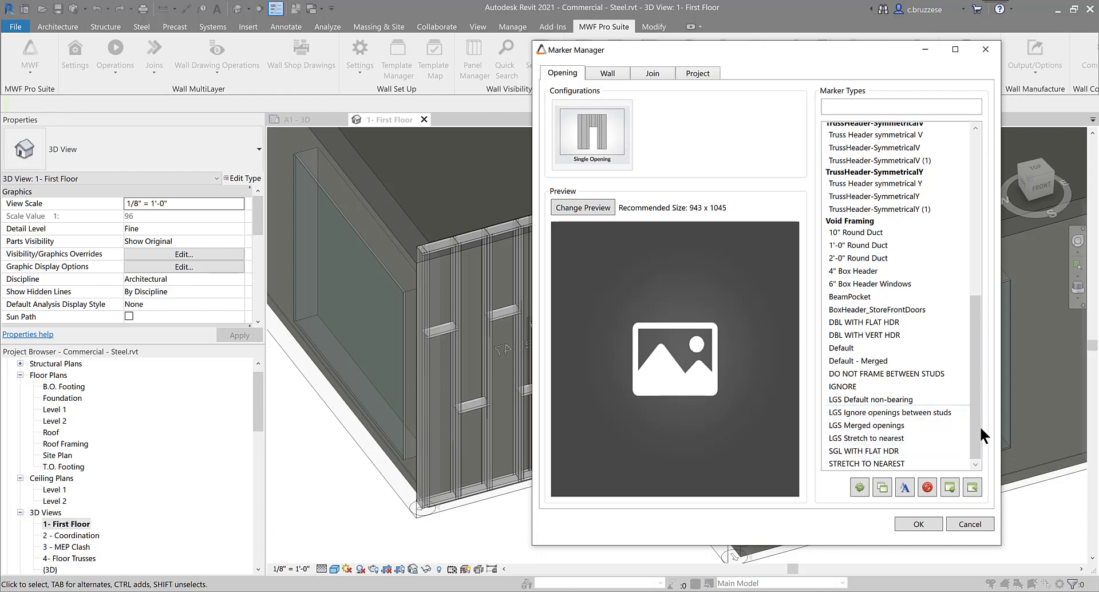
{"action": "left_click", "coordinate": [869, 344]}
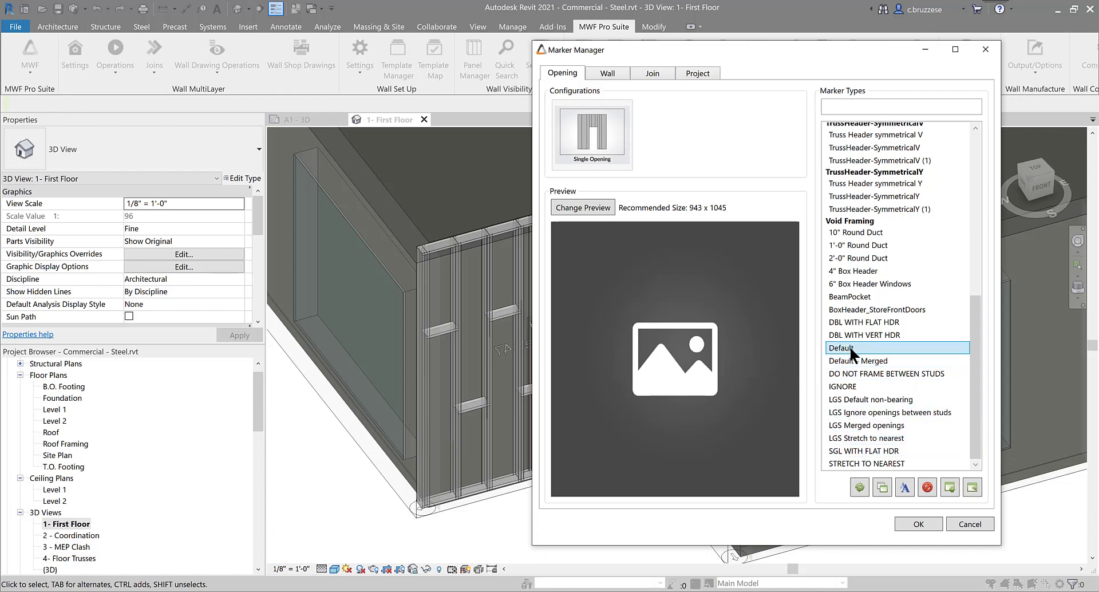
{"action": "double_click", "coordinate": [851, 348]}
{"action": "left_click_drag", "start_coordinate": [606, 15], "coordinate": [443, 51]}
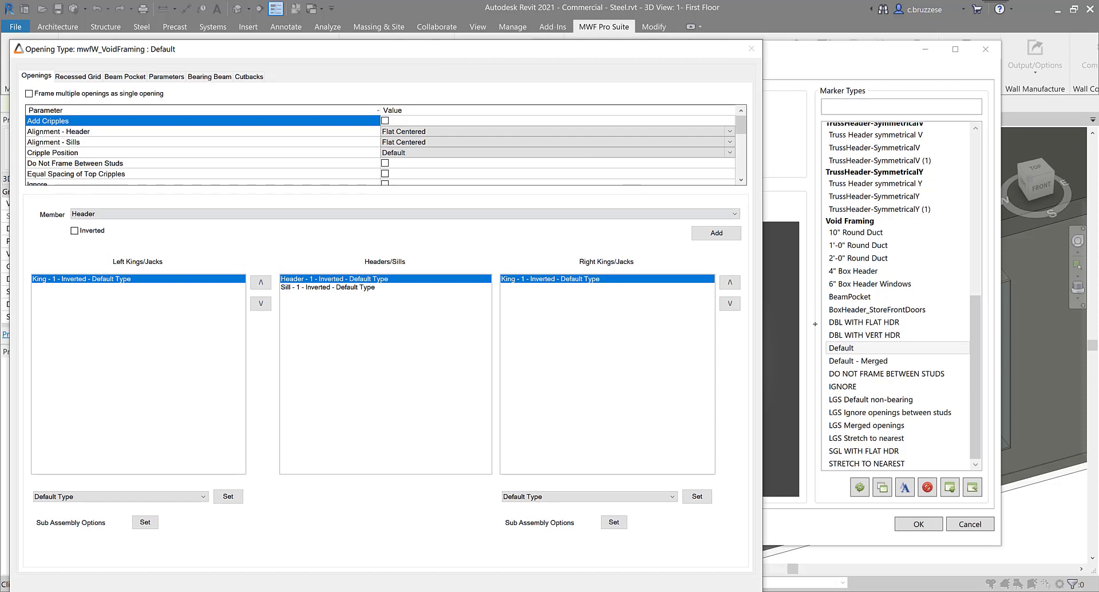
{"action": "left_click", "coordinate": [210, 76]}
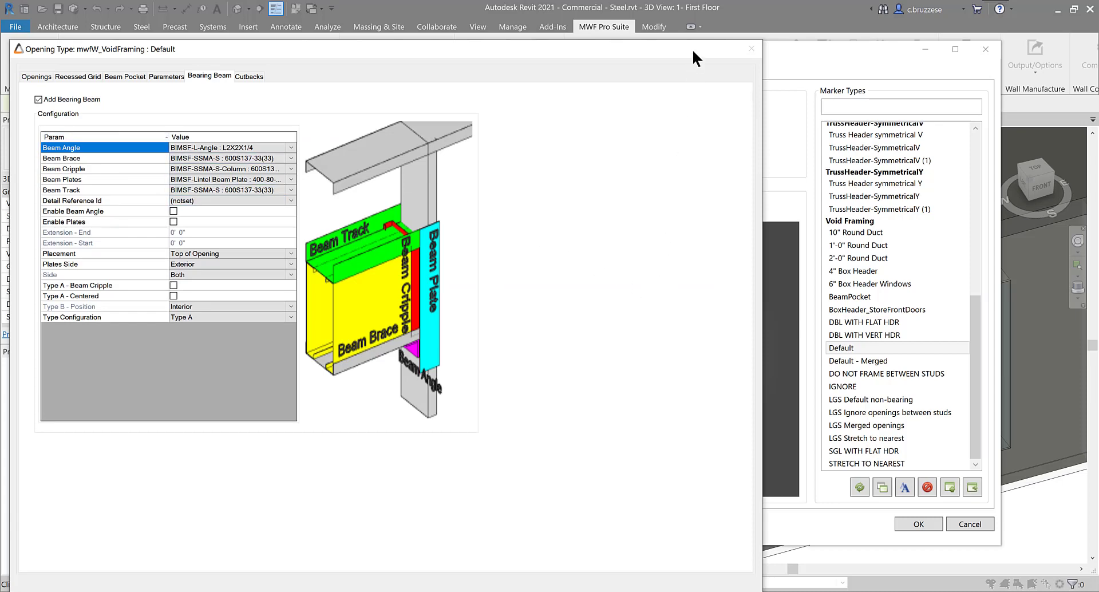
{"action": "left_click_drag", "start_coordinate": [692, 49], "coordinate": [702, 15]}
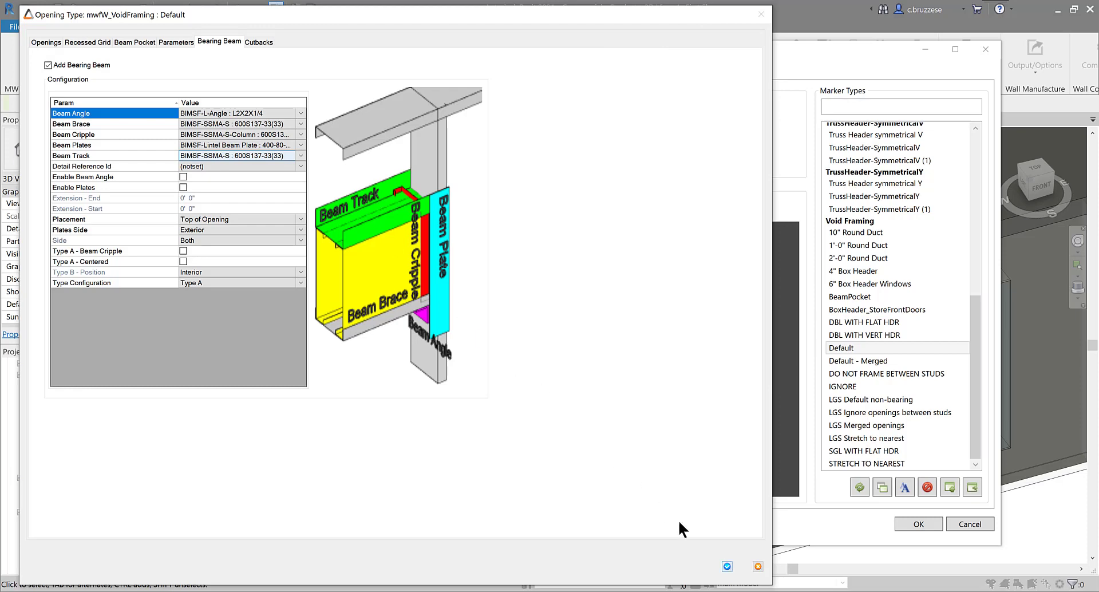
{"action": "left_click", "coordinate": [728, 567]}
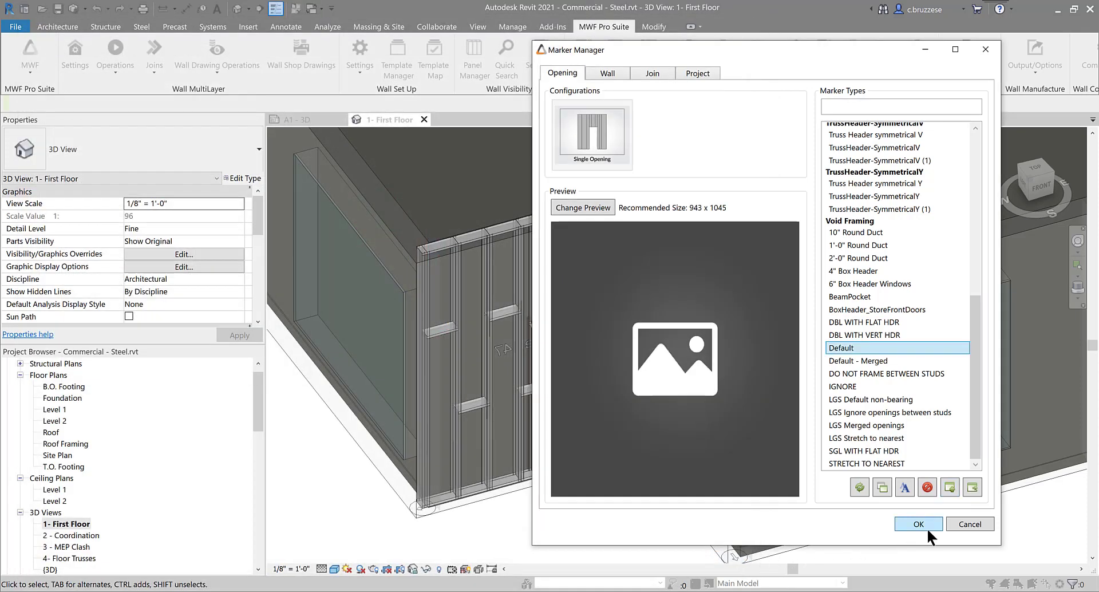
{"action": "left_click", "coordinate": [918, 524]}
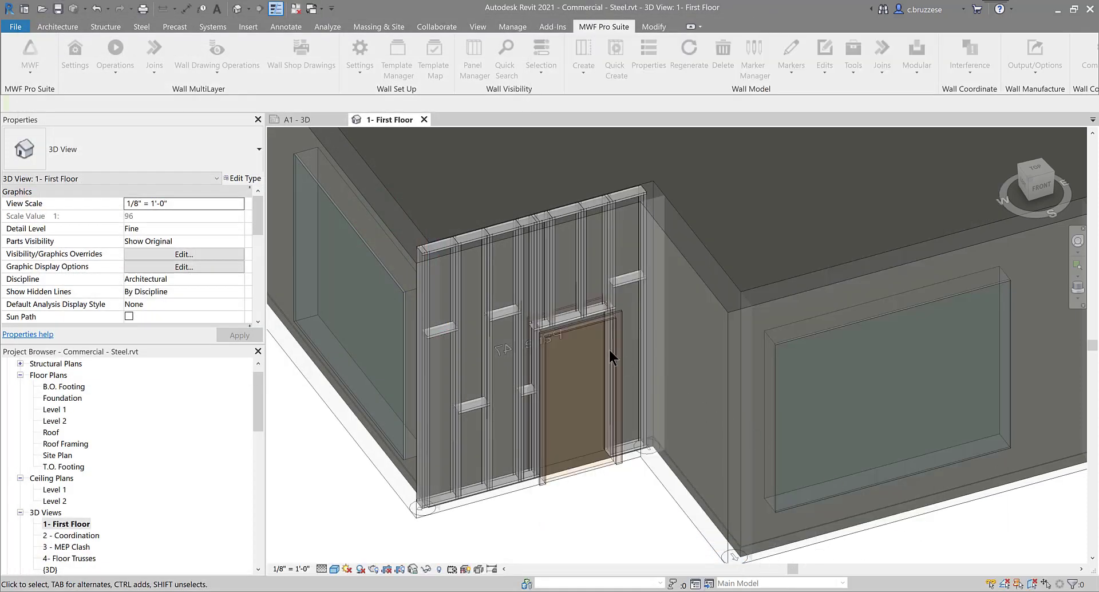
Step: Assign the mwfW_VoidFraming : Default framing type to the Single-Flush door's opening
{"action": "left_click", "coordinate": [570, 329]}
{"action": "left_click", "coordinate": [629, 27]}
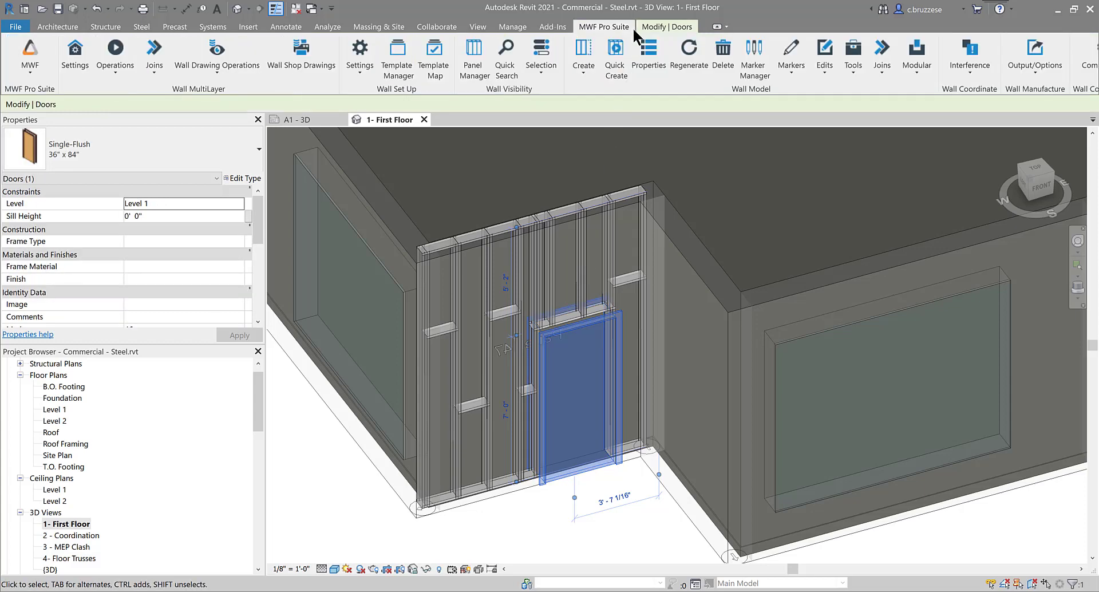
{"action": "left_click", "coordinate": [794, 62]}
{"action": "left_click", "coordinate": [793, 90]}
{"action": "left_click", "coordinate": [545, 220]}
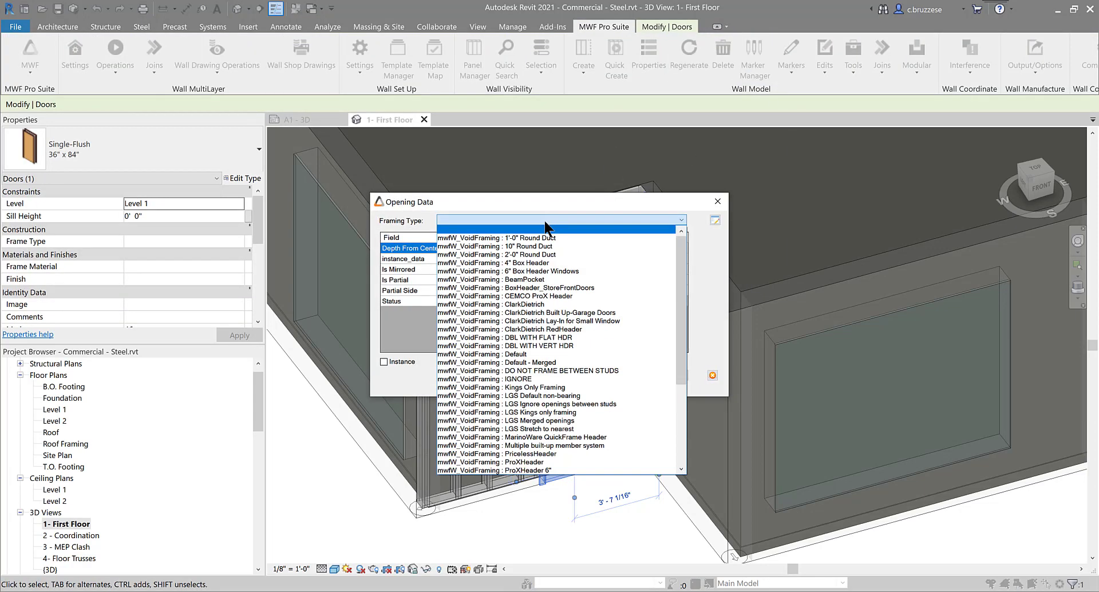
{"action": "left_click", "coordinate": [515, 354]}
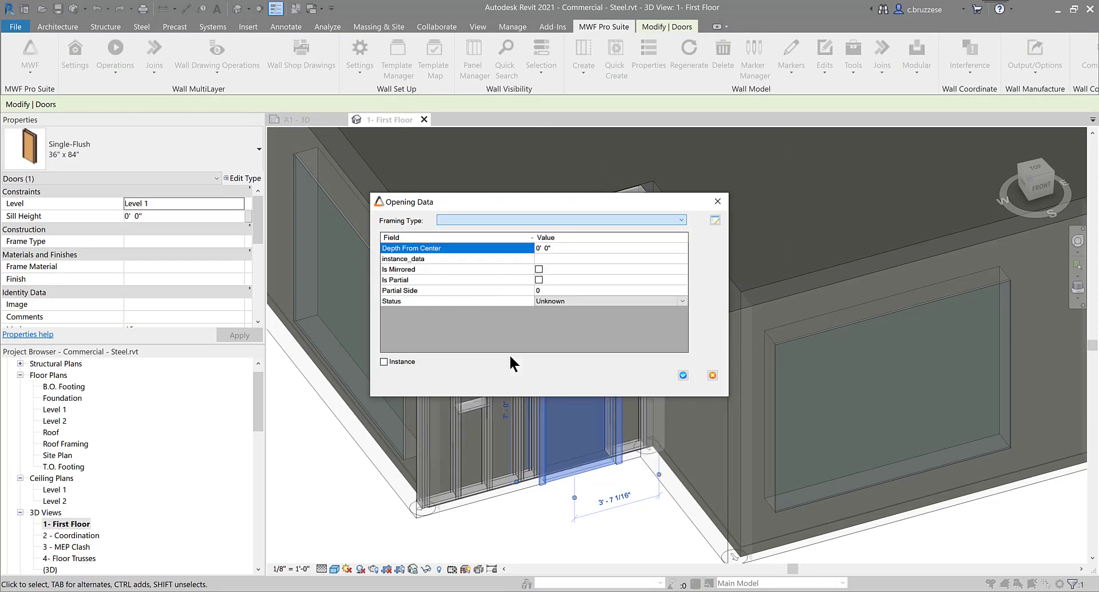
{"action": "left_click", "coordinate": [684, 373]}
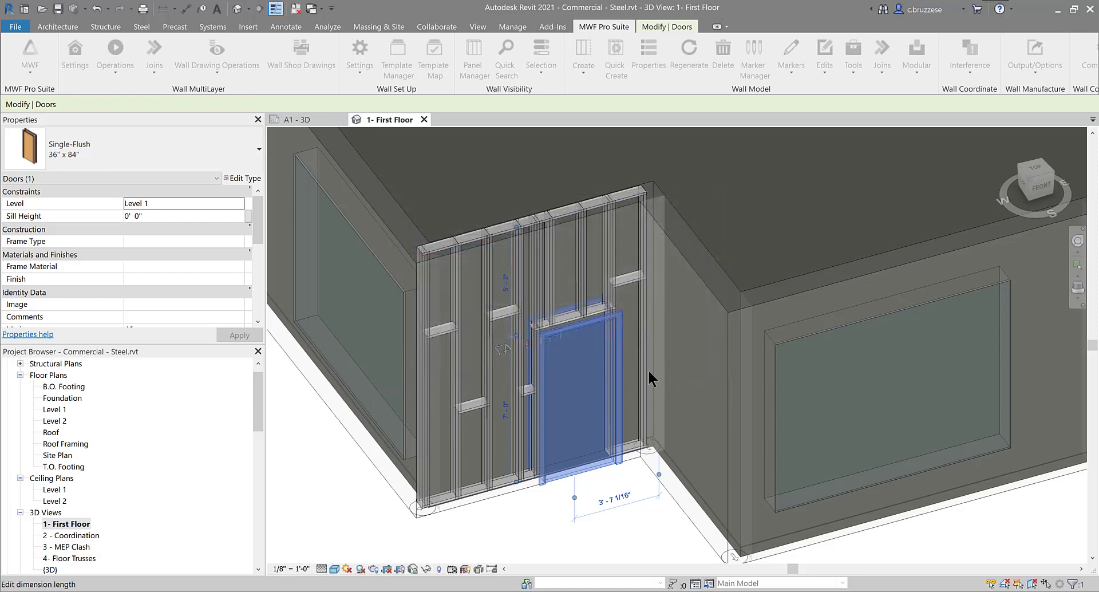
Step: Try to regenerate the framed wall panel around the door without loading the requested BIMSF-SSMA-S 600S137-33(33) symbol
{"action": "left_click", "coordinate": [490, 358]}
{"action": "key", "text": "r"}
{"action": "key", "text": "g"}
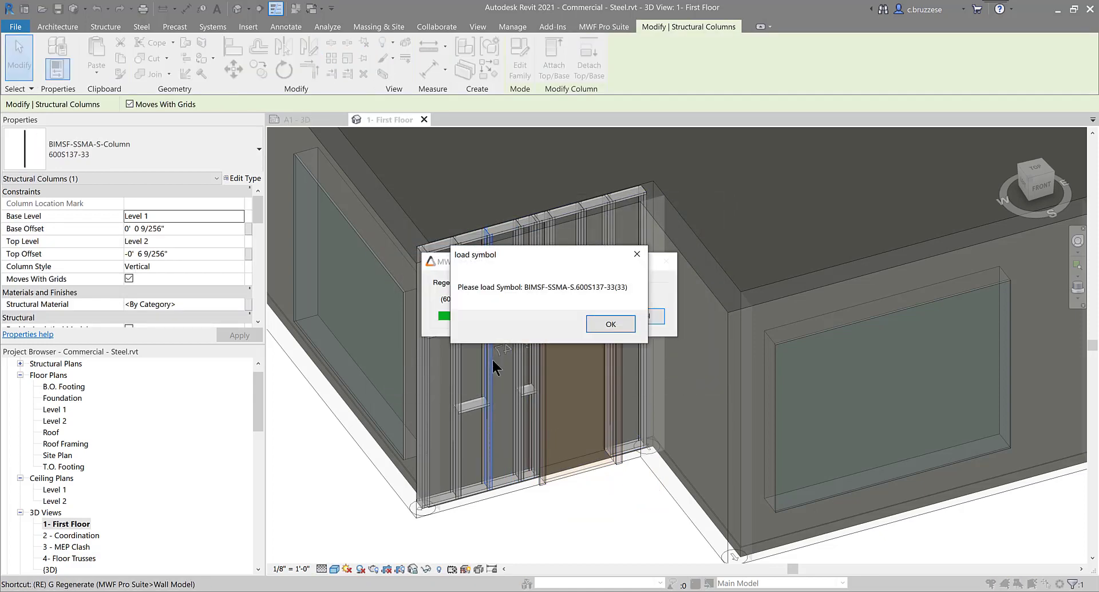
{"action": "left_click_drag", "start_coordinate": [503, 257], "coordinate": [521, 338]}
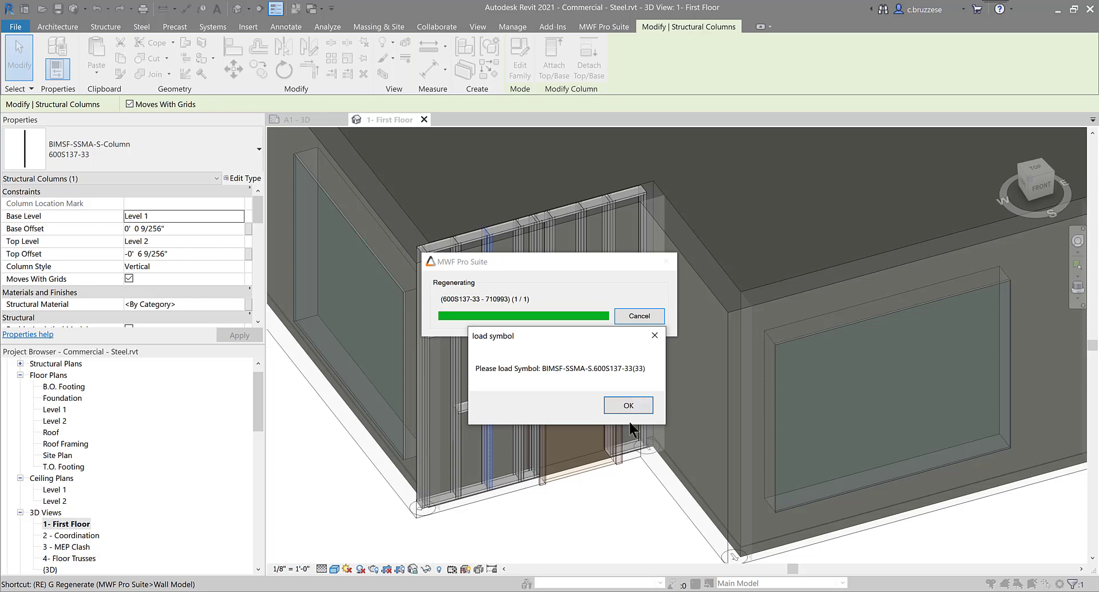
{"action": "left_click", "coordinate": [637, 406]}
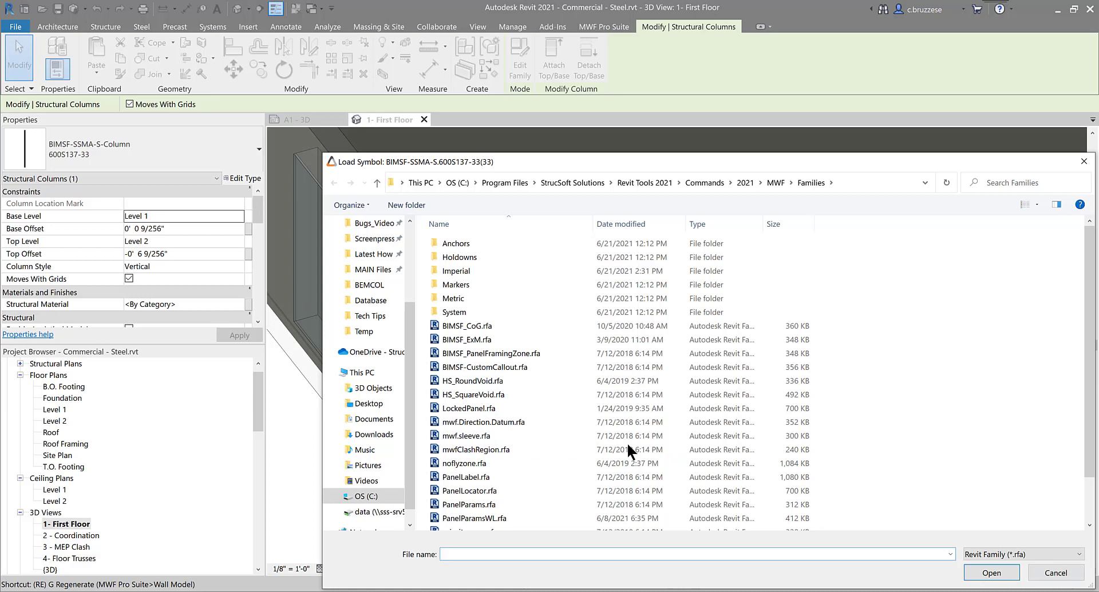
{"action": "left_click_drag", "start_coordinate": [1018, 167], "coordinate": [955, 137]}
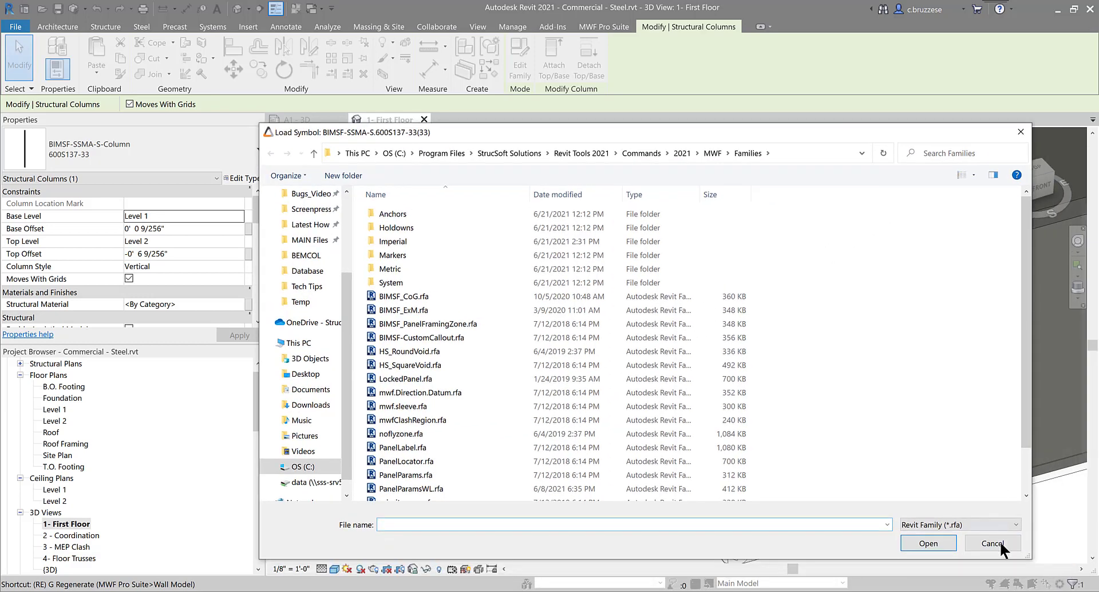
{"action": "left_click", "coordinate": [1000, 544]}
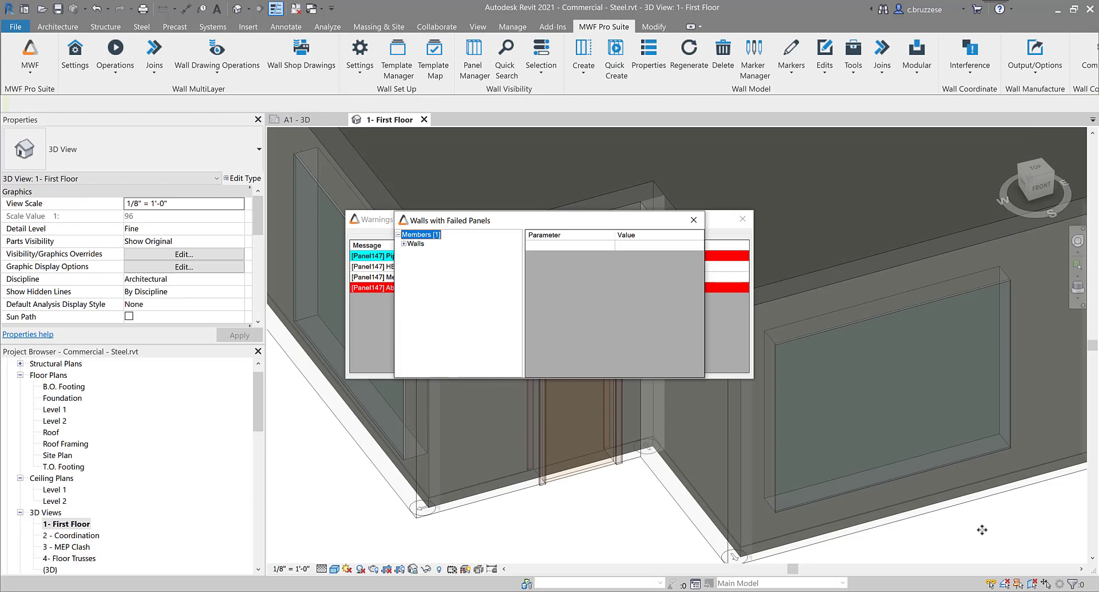
Step: Read the full regeneration warning messages for the failed wall panel and dismiss the warning and file windows
{"action": "left_click_drag", "start_coordinate": [544, 221], "coordinate": [519, 376]}
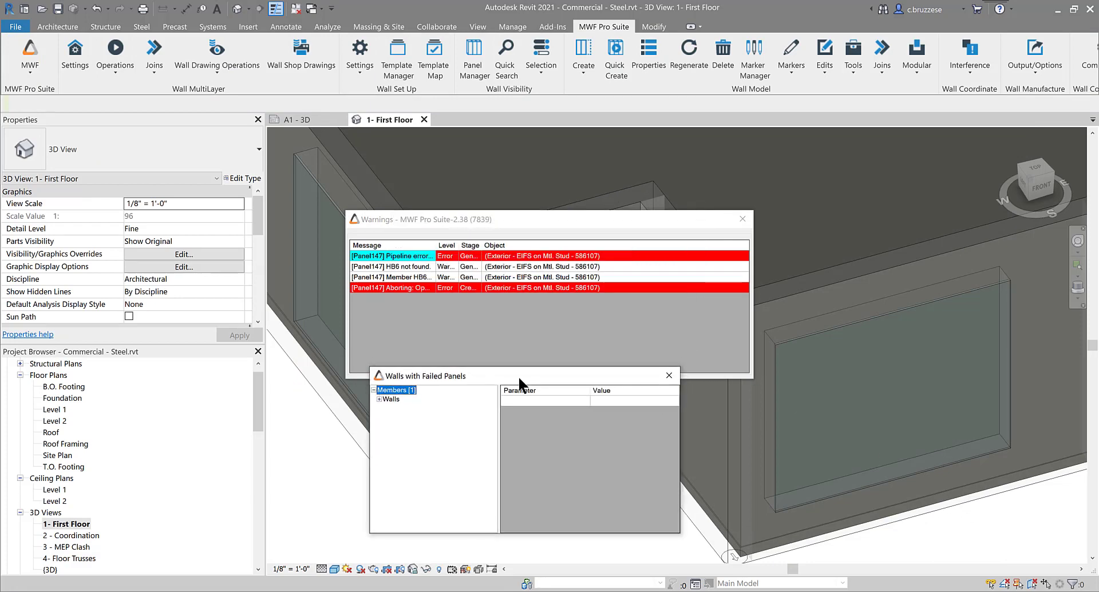
{"action": "left_click", "coordinate": [669, 375]}
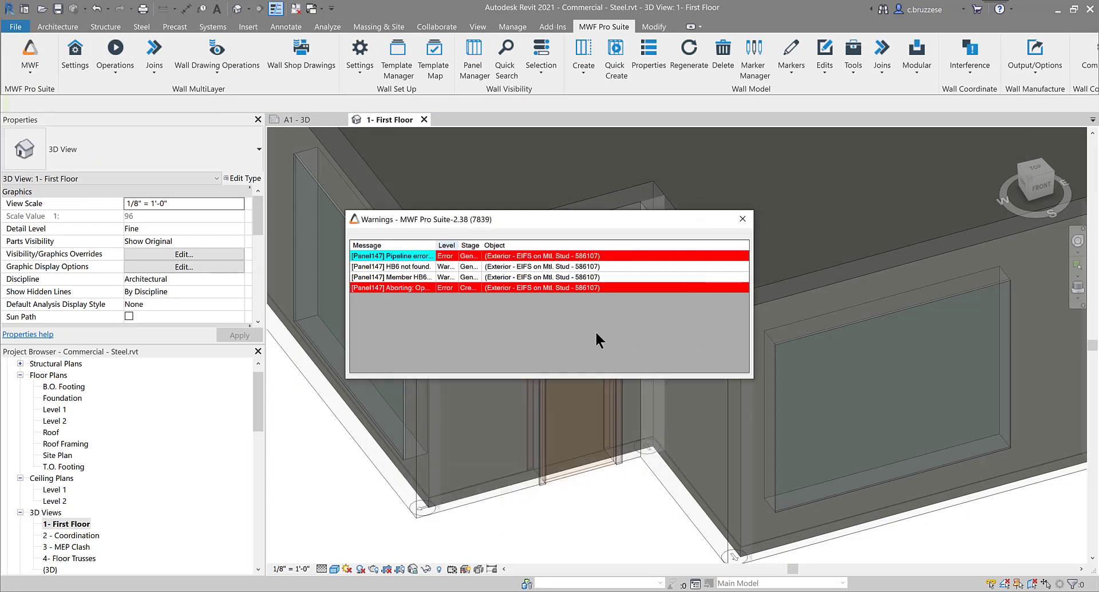
{"action": "left_click_drag", "start_coordinate": [436, 245], "coordinate": [704, 246]}
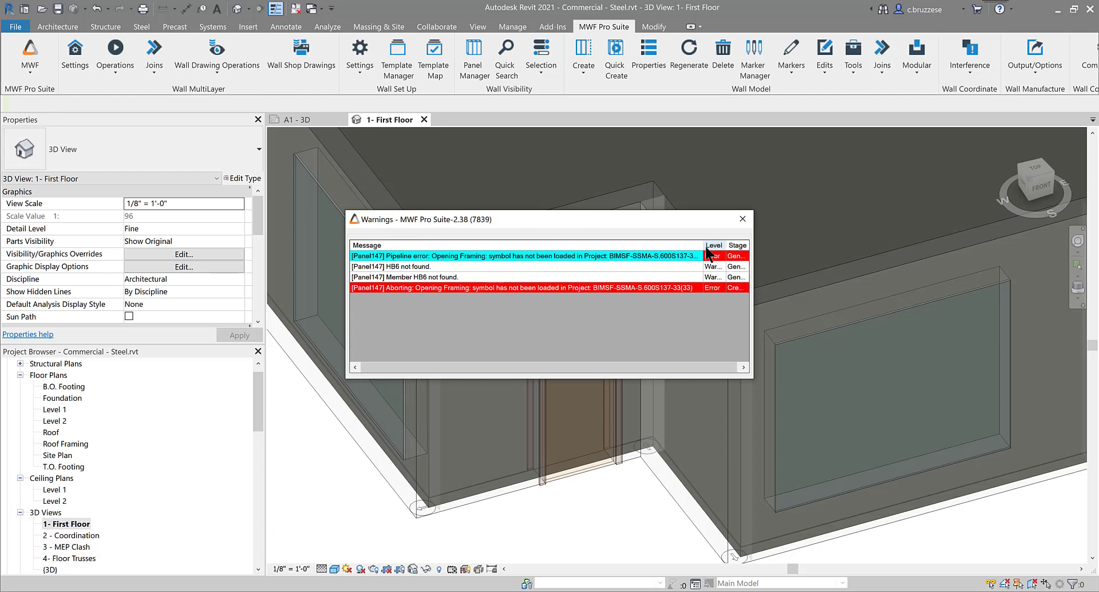
{"action": "left_click_drag", "start_coordinate": [753, 278], "coordinate": [968, 276]}
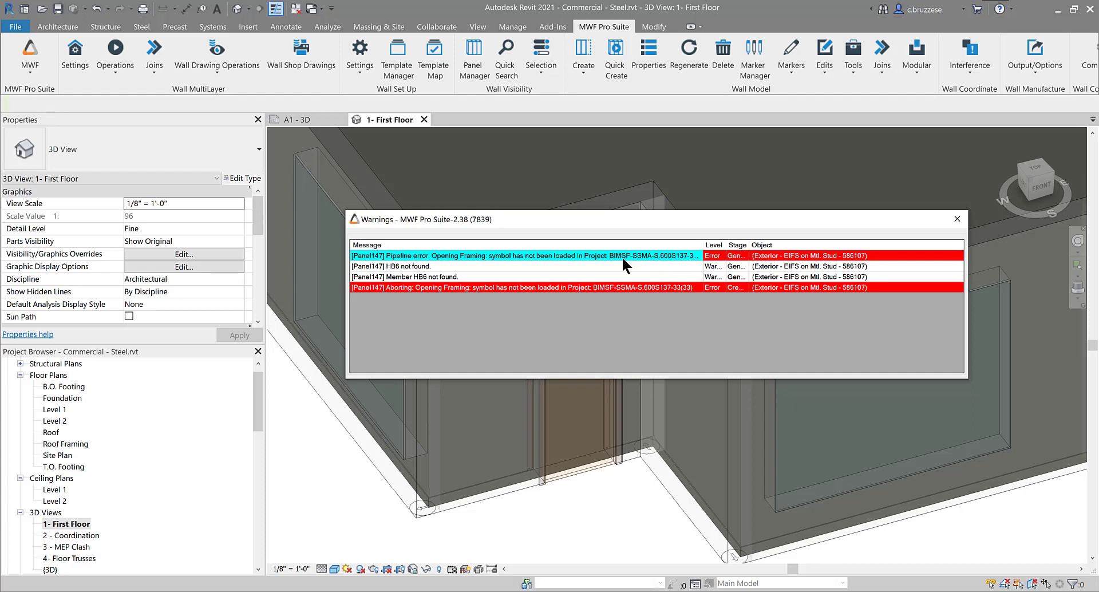
{"action": "left_click", "coordinate": [958, 219]}
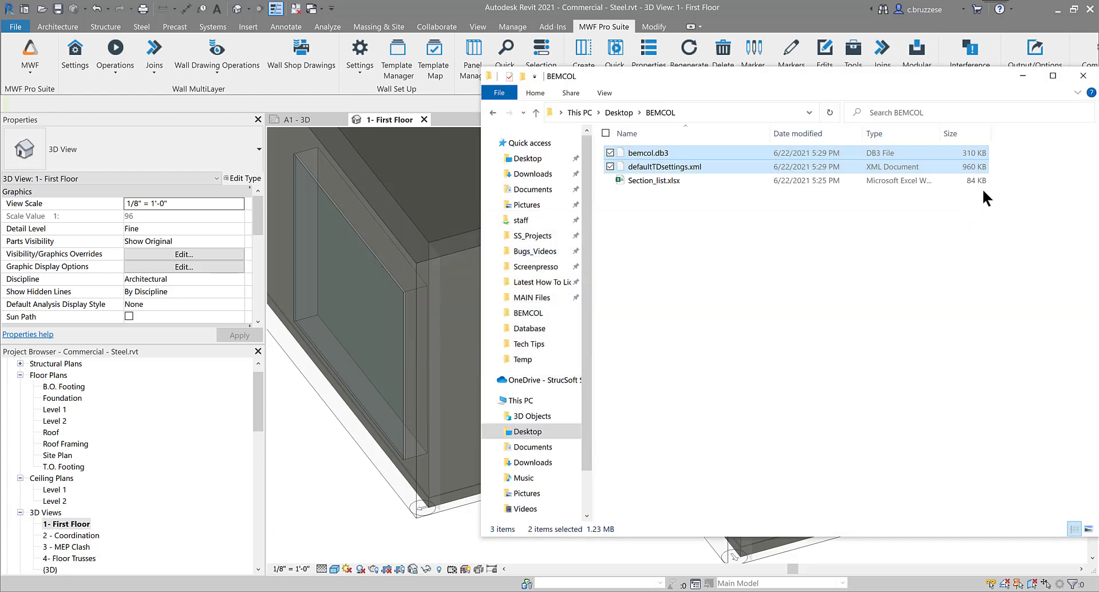
{"action": "left_click", "coordinate": [1091, 79]}
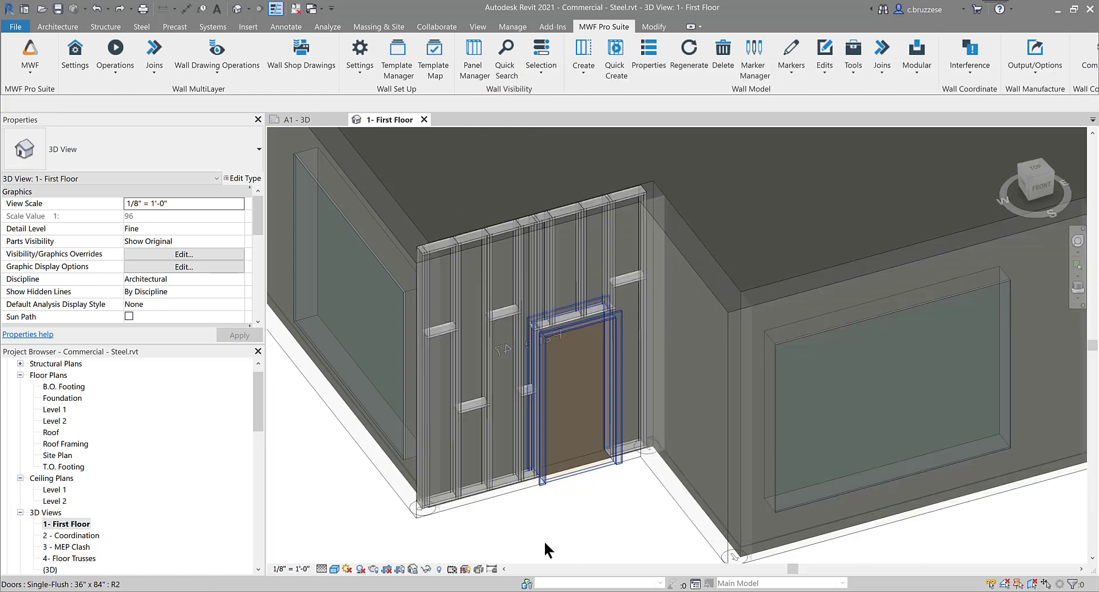
Step: In the Default void framing type's bearing beam configuration, set the Beam Brace to BIMSF-SSMA-S : 600S125-33
{"action": "middle_click_drag", "start_coordinate": [592, 465], "coordinate": [500, 489]}
{"action": "left_click", "coordinate": [757, 61]}
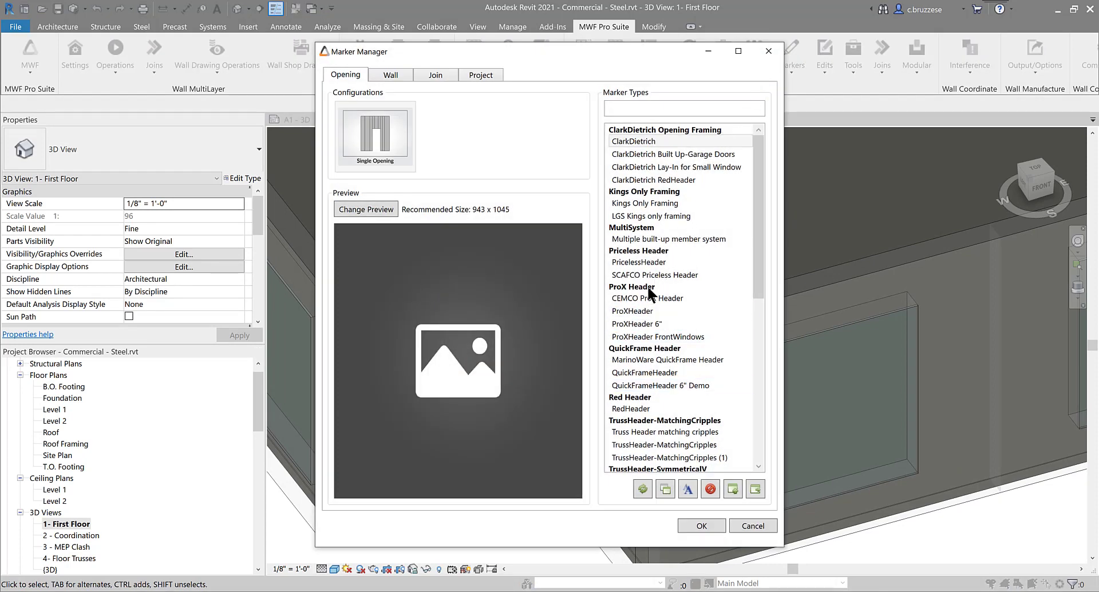
{"action": "scroll", "coordinate": [667, 331], "scroll_direction": "down", "scroll_amount": 1}
{"action": "scroll", "coordinate": [667, 331], "scroll_direction": "down", "scroll_amount": 7}
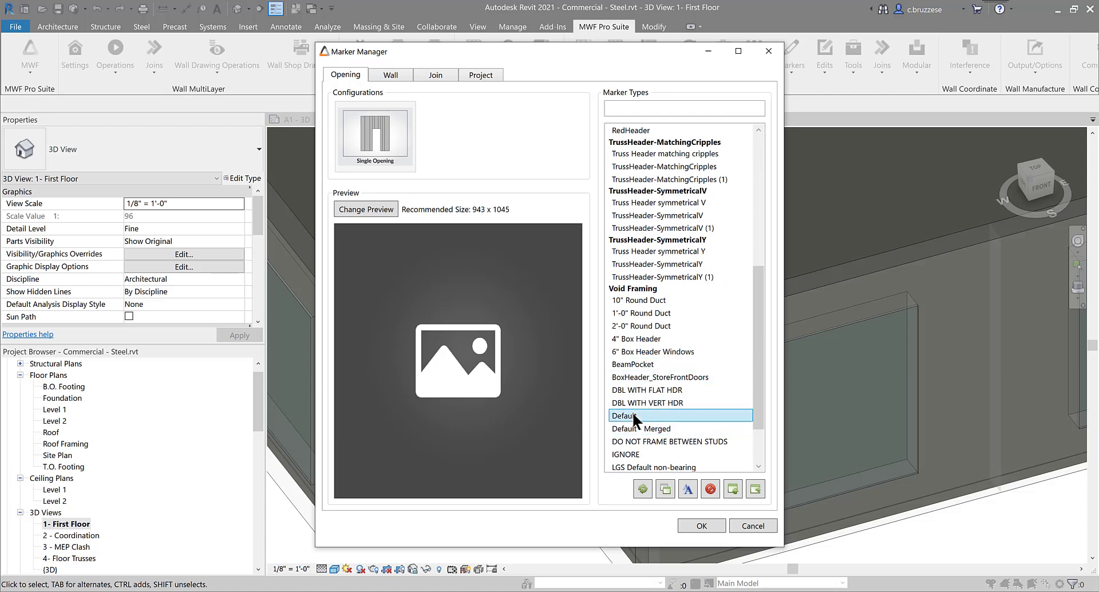
{"action": "double_click", "coordinate": [628, 417]}
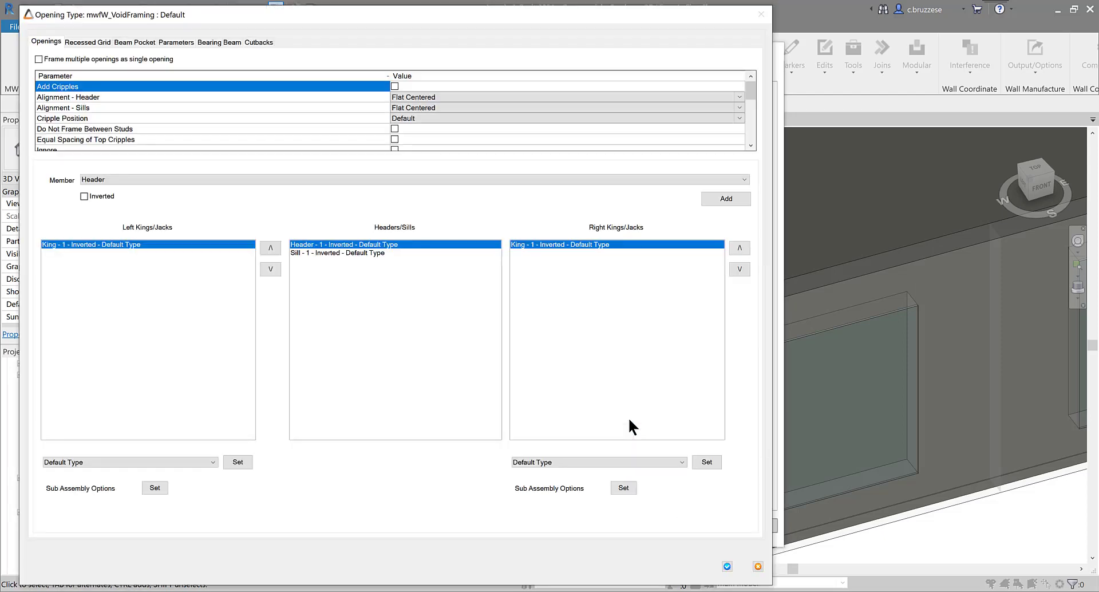
{"action": "left_click", "coordinate": [213, 43]}
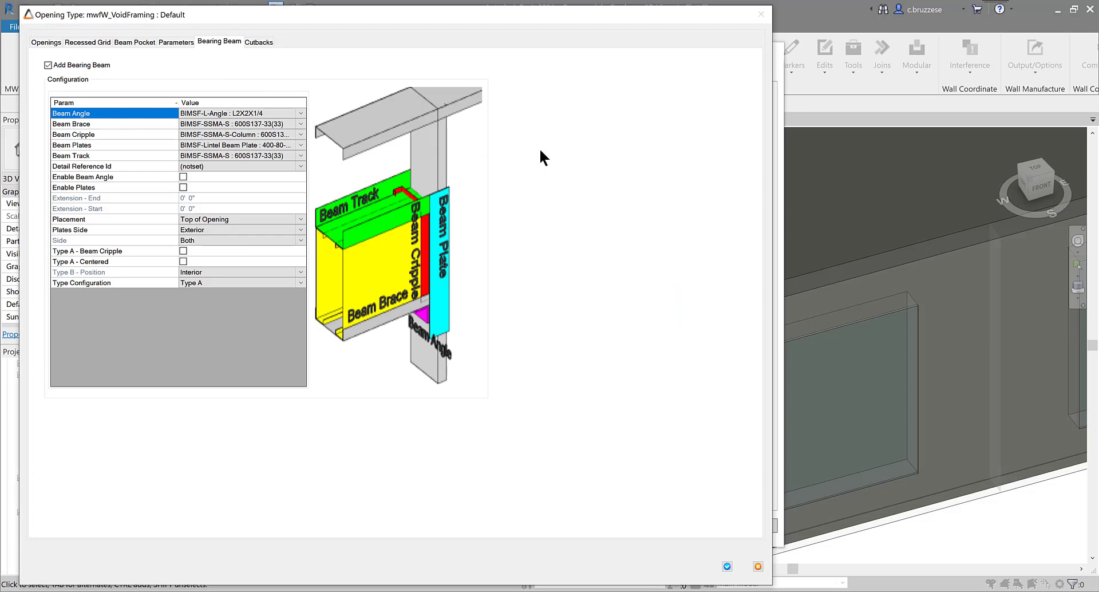
{"action": "left_click_drag", "start_coordinate": [773, 184], "coordinate": [777, 184]}
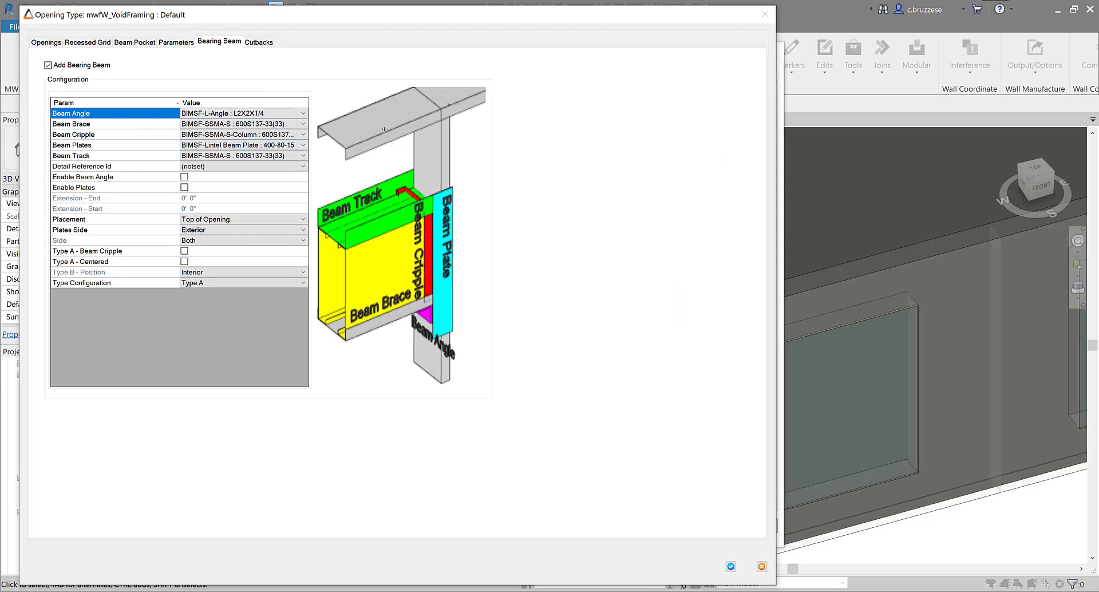
{"action": "left_click", "coordinate": [301, 124]}
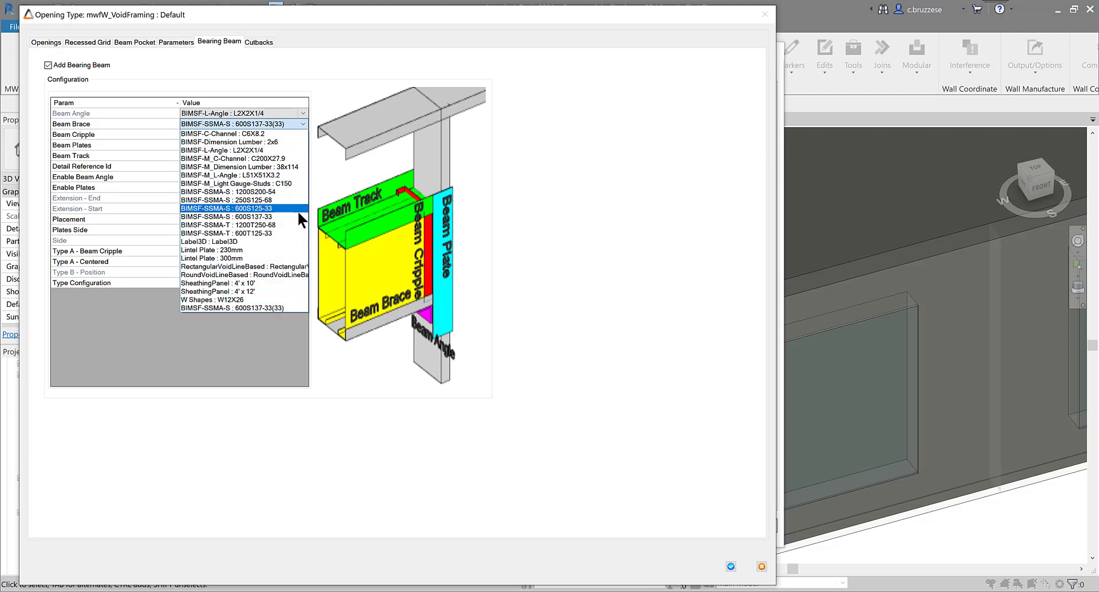
{"action": "left_click", "coordinate": [297, 209]}
Step: Set the Beam Cripple to BIMSF-SSMA-S-Column : 600S137-33 and the Beam Track to BIMSF-SSMA-S : 600S137-33, and save the marker
{"action": "left_click", "coordinate": [302, 135]}
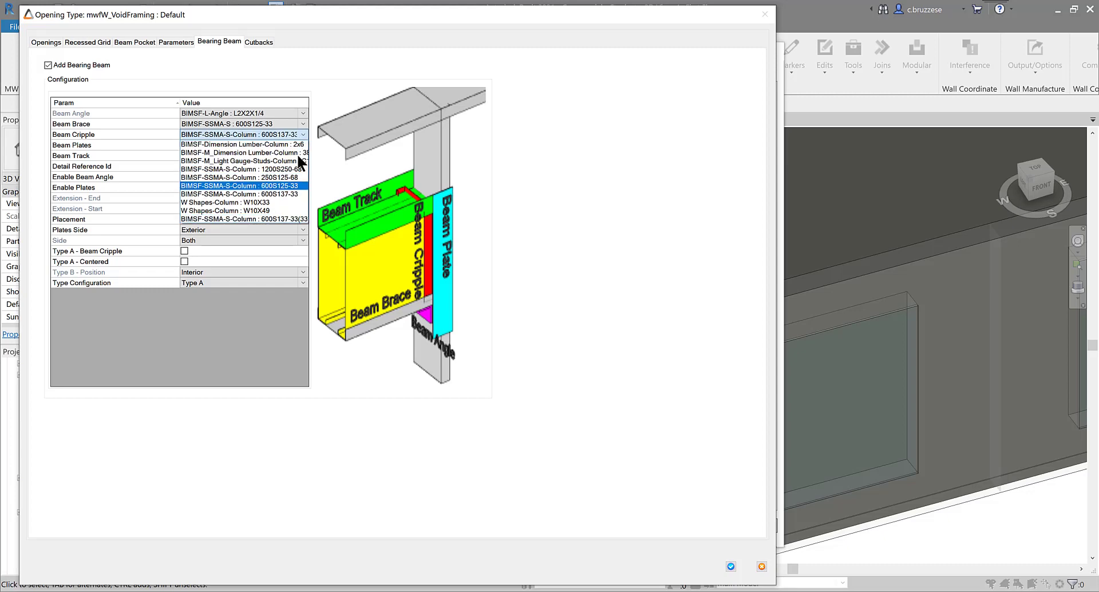
{"action": "left_click", "coordinate": [287, 194]}
{"action": "left_click", "coordinate": [302, 145]}
{"action": "left_click", "coordinate": [300, 150]}
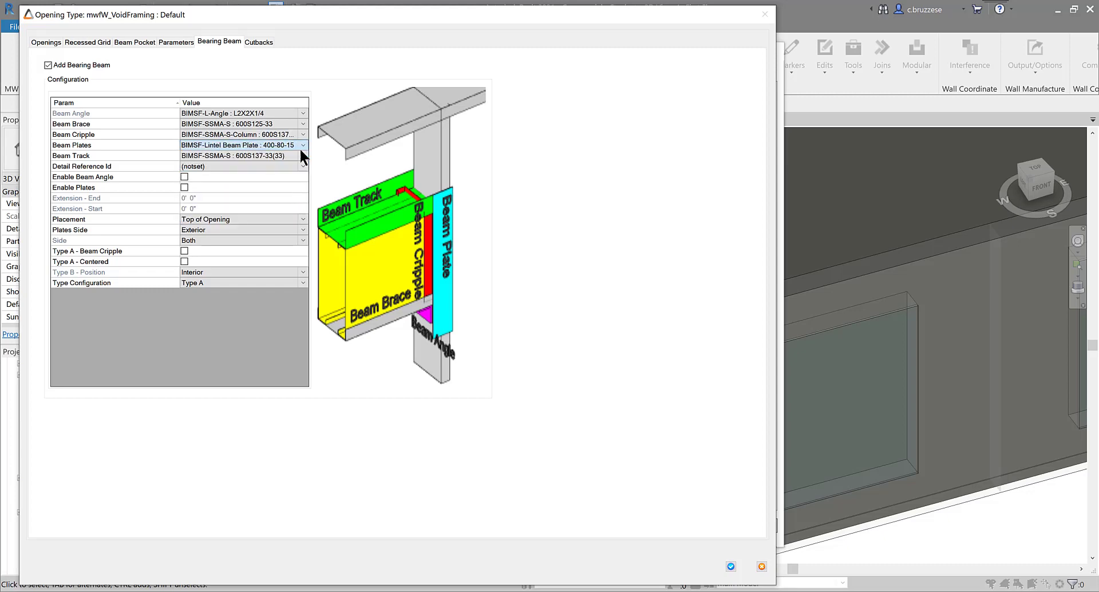
{"action": "left_click", "coordinate": [302, 156]}
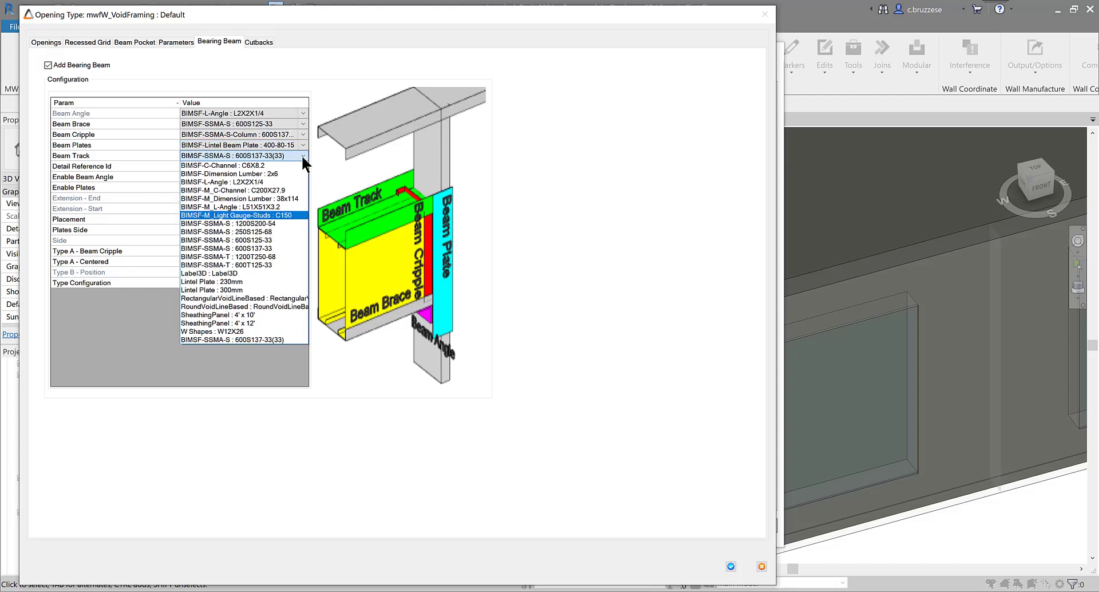
{"action": "left_click", "coordinate": [272, 246]}
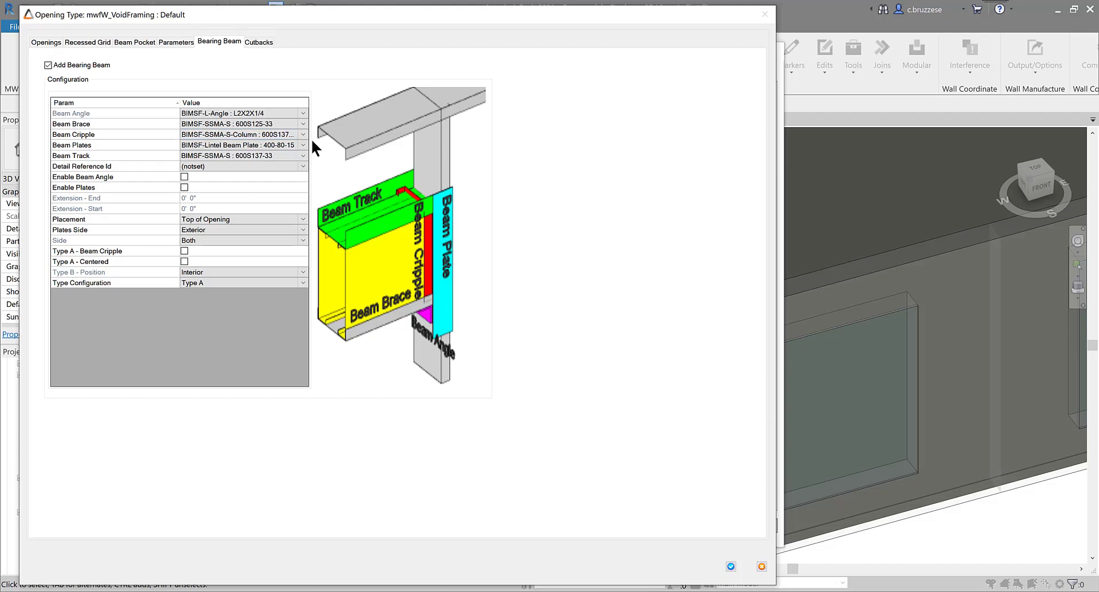
{"action": "left_click_drag", "start_coordinate": [312, 142], "coordinate": [372, 146]}
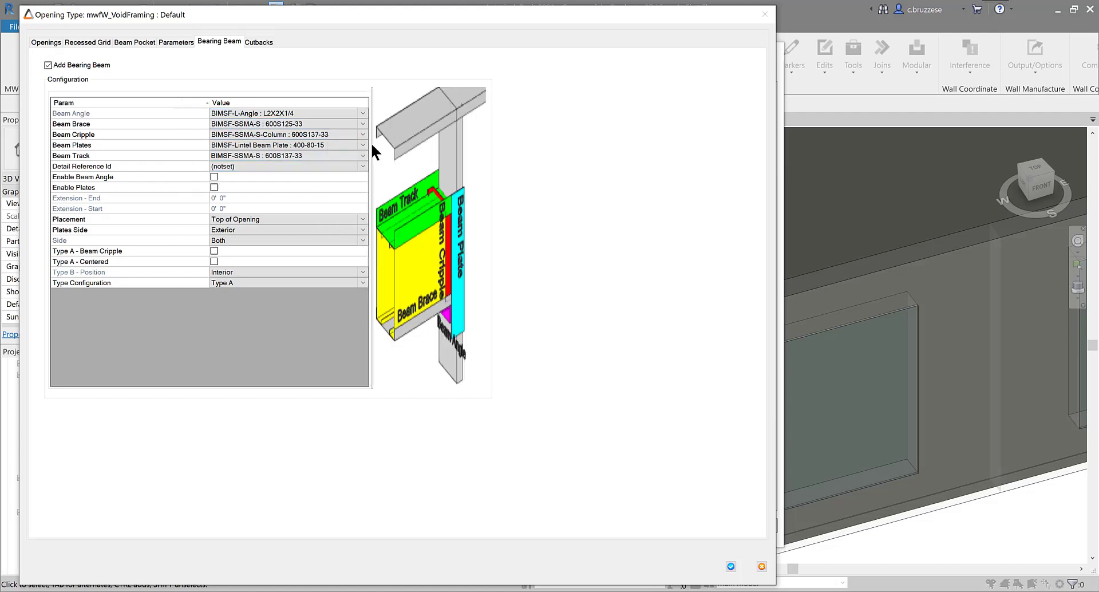
{"action": "left_click", "coordinate": [732, 566]}
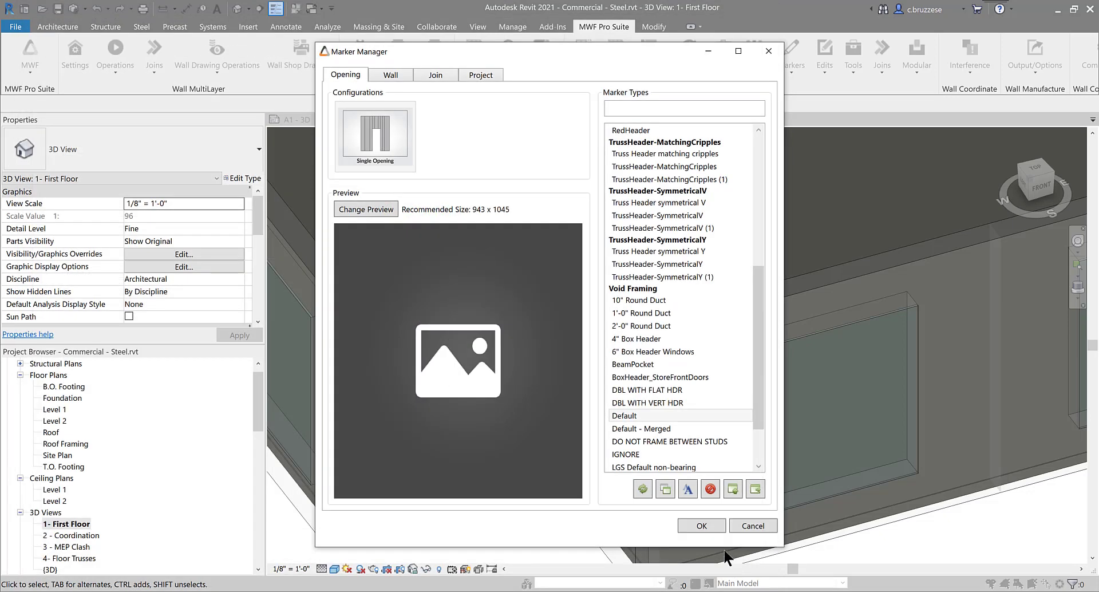
{"action": "left_click", "coordinate": [702, 525]}
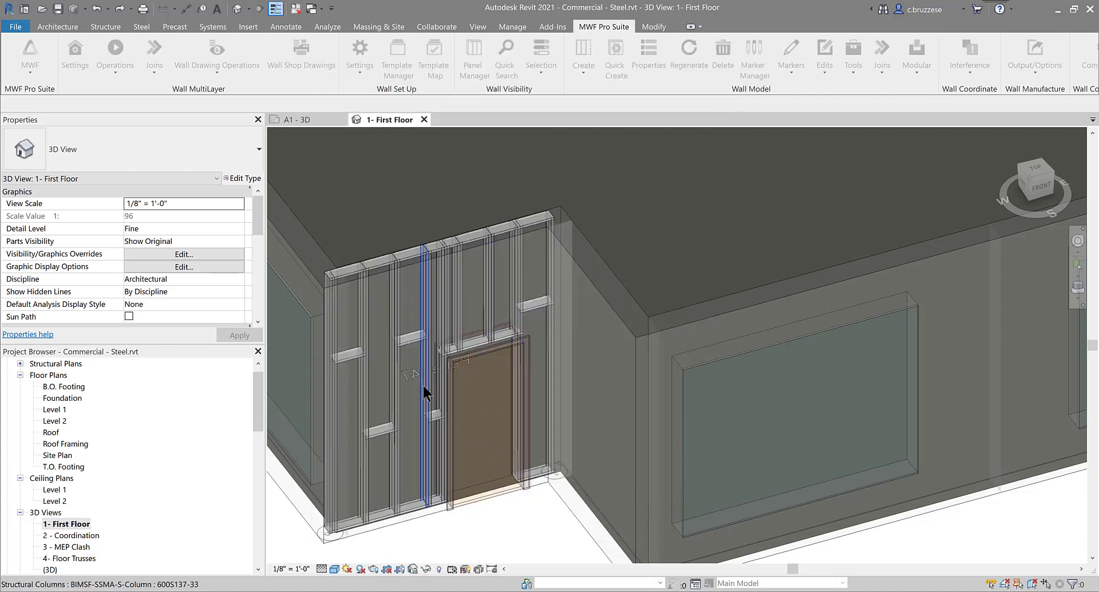
Step: Regenerate the wall panel around the door from one of its studs with the updated opening framing
{"action": "left_click", "coordinate": [424, 388]}
{"action": "key", "text": "r"}
{"action": "key", "text": "e"}
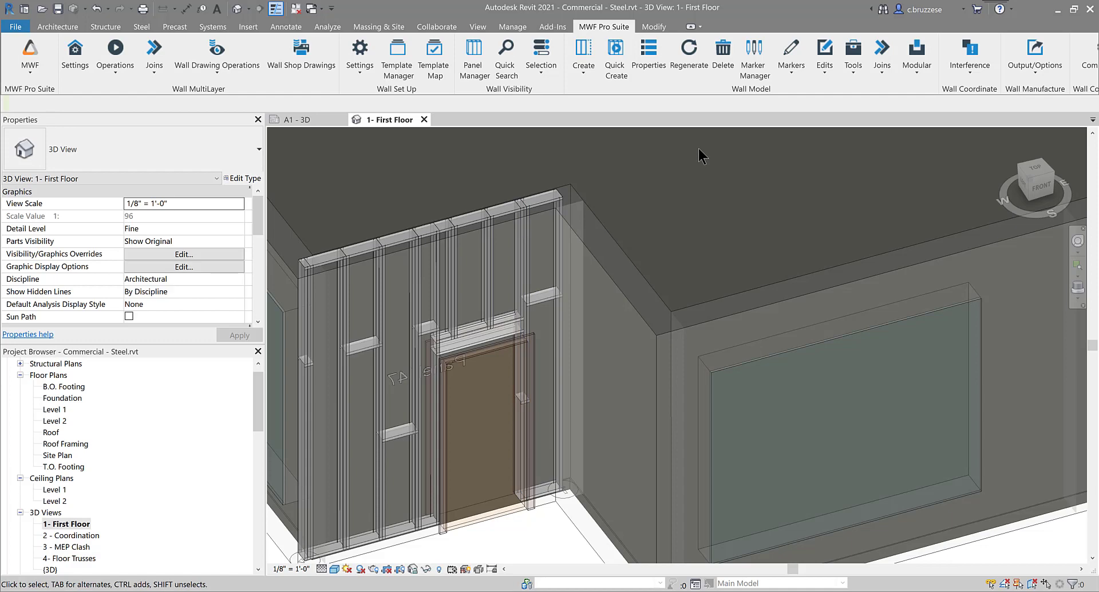
Step: Open the Marker Manager
{"action": "left_click", "coordinate": [753, 57]}
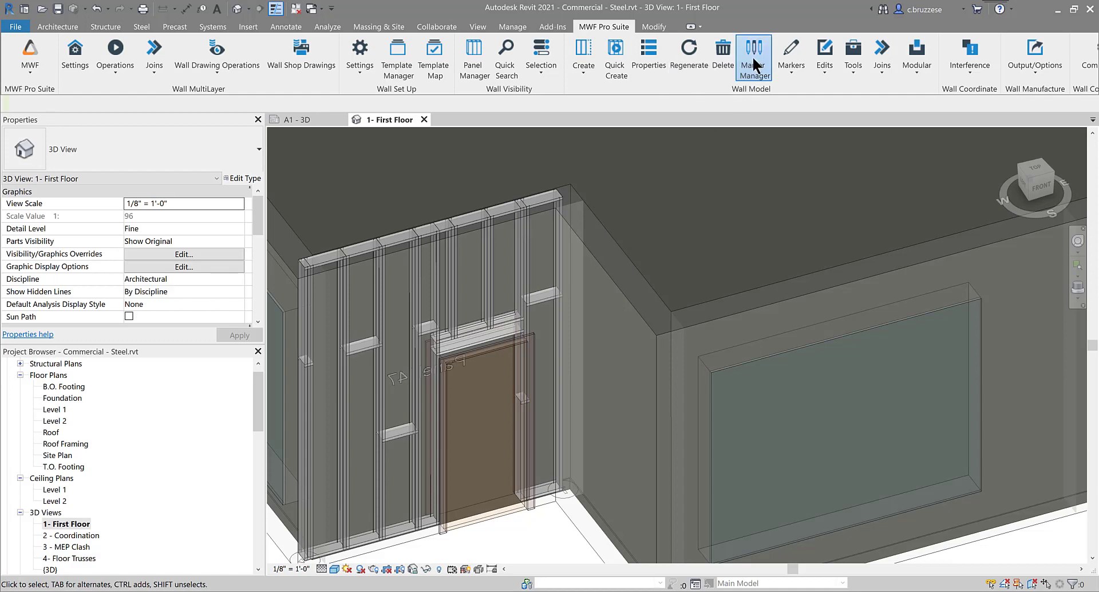